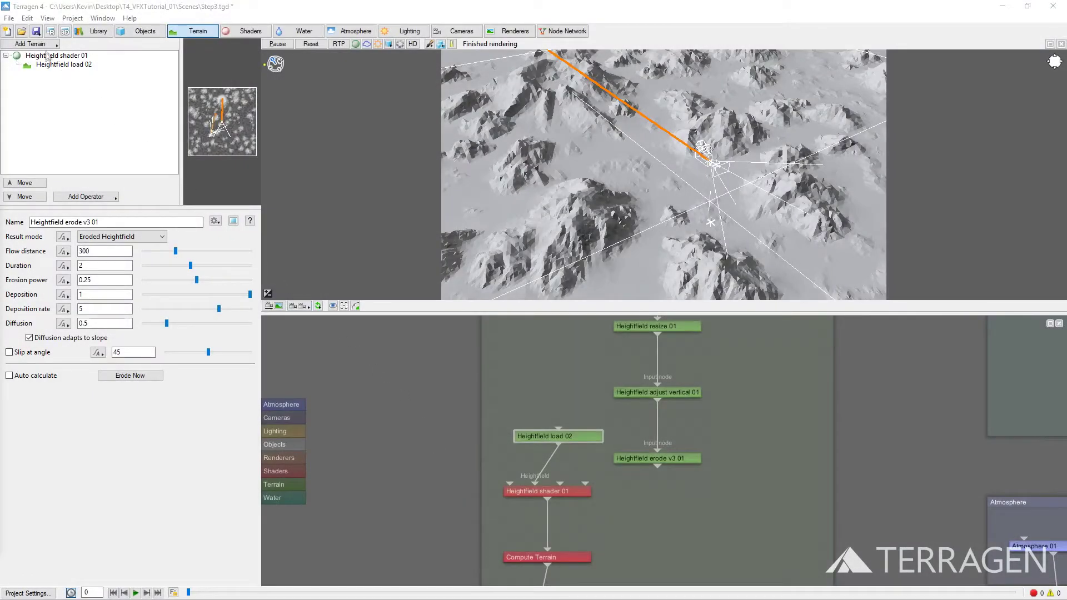
Load HF_Volcano_20000m_offset16k.exr as a new heightfield terrain and maximise the node network.
left_click(44, 46)
left_click(105, 62)
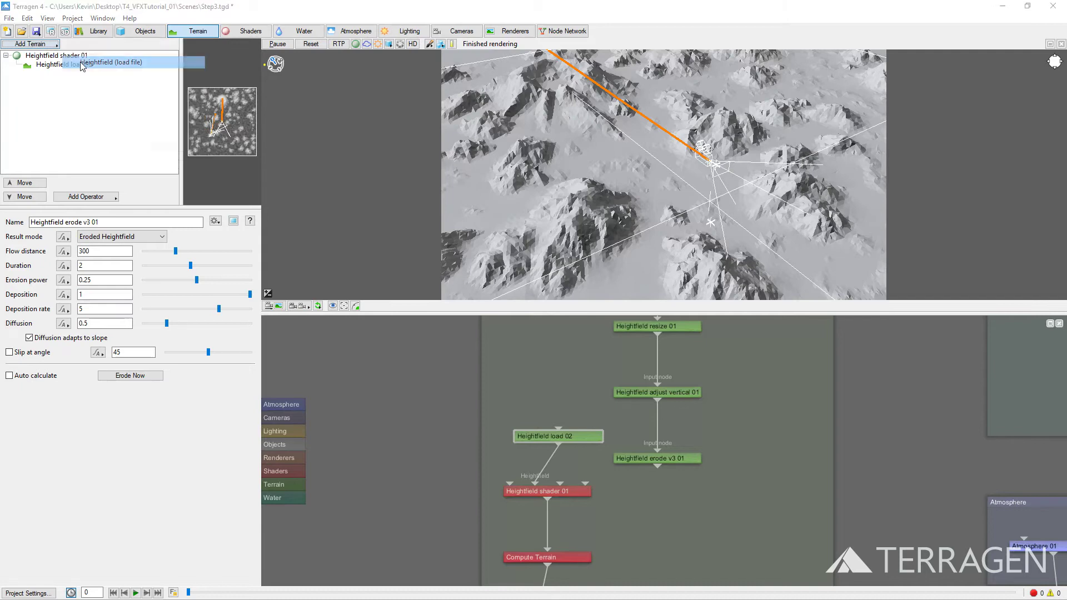
left_click(271, 126)
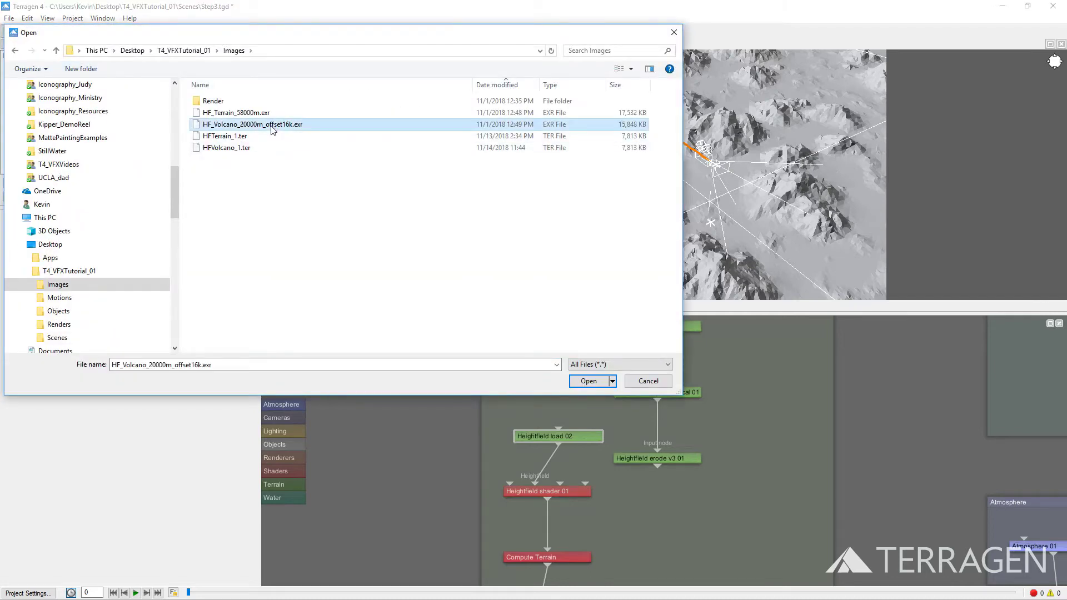
left_click(588, 381)
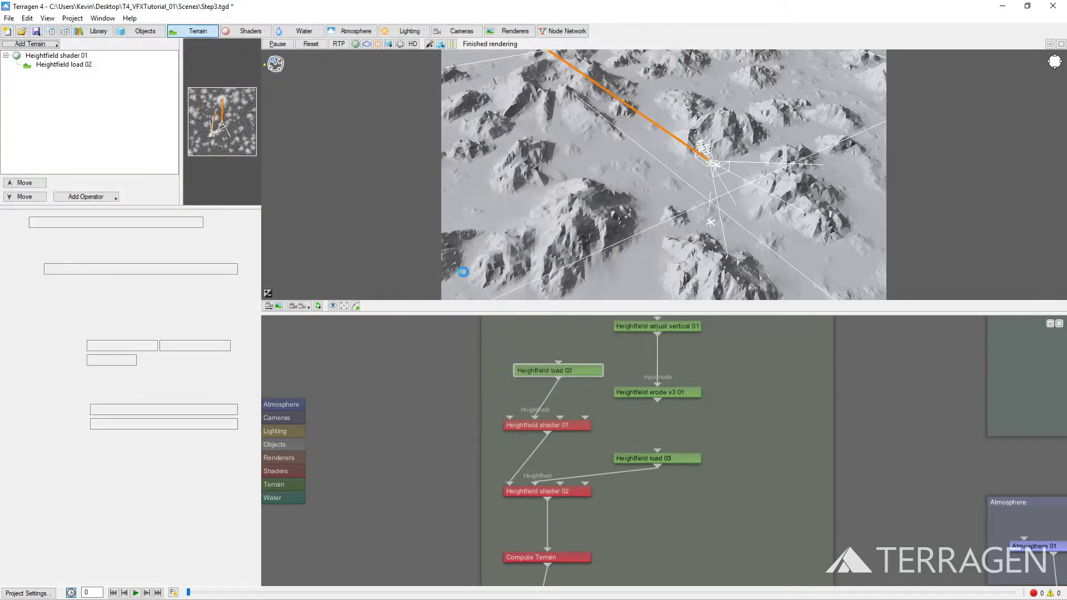
left_click(1051, 324)
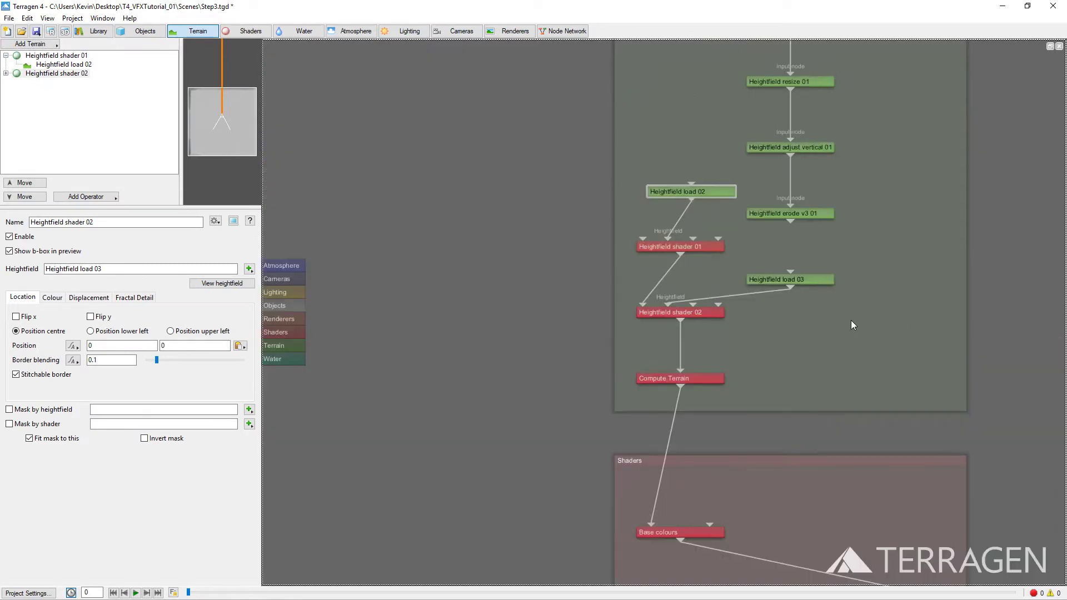
Add a resize after Heightfield load 03 set to 20000 × 20000 metres with vertical rescaling.
right_click(807, 280)
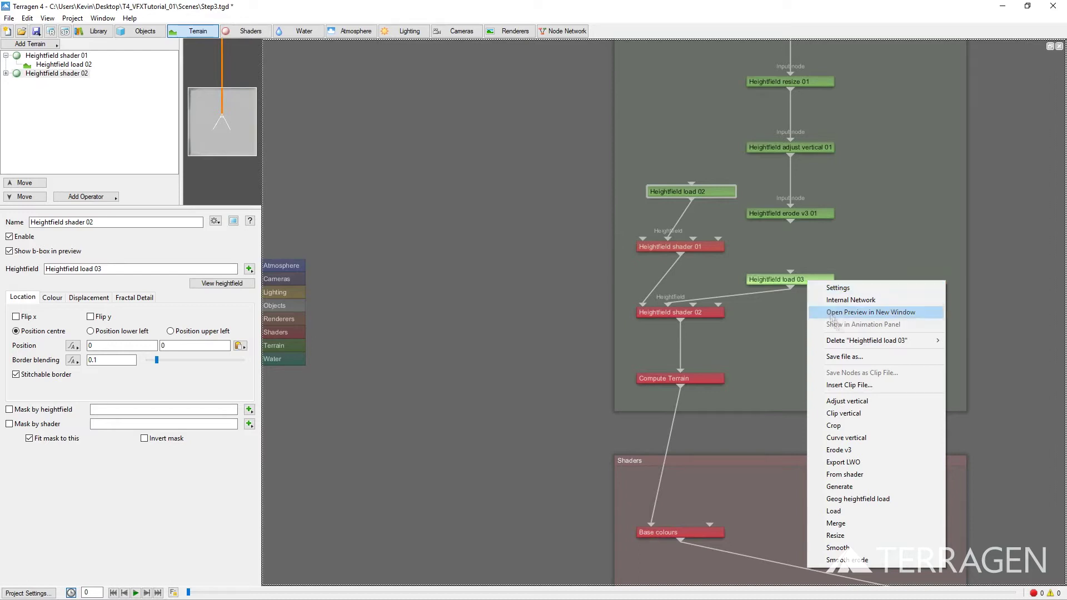
left_click(864, 537)
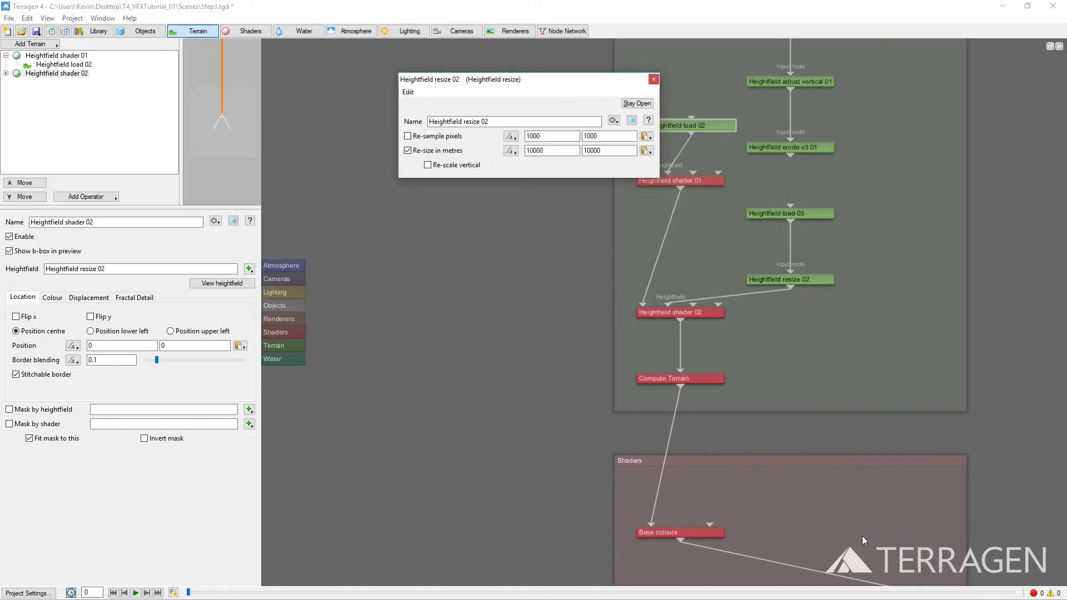
double_click(548, 151)
type("200")
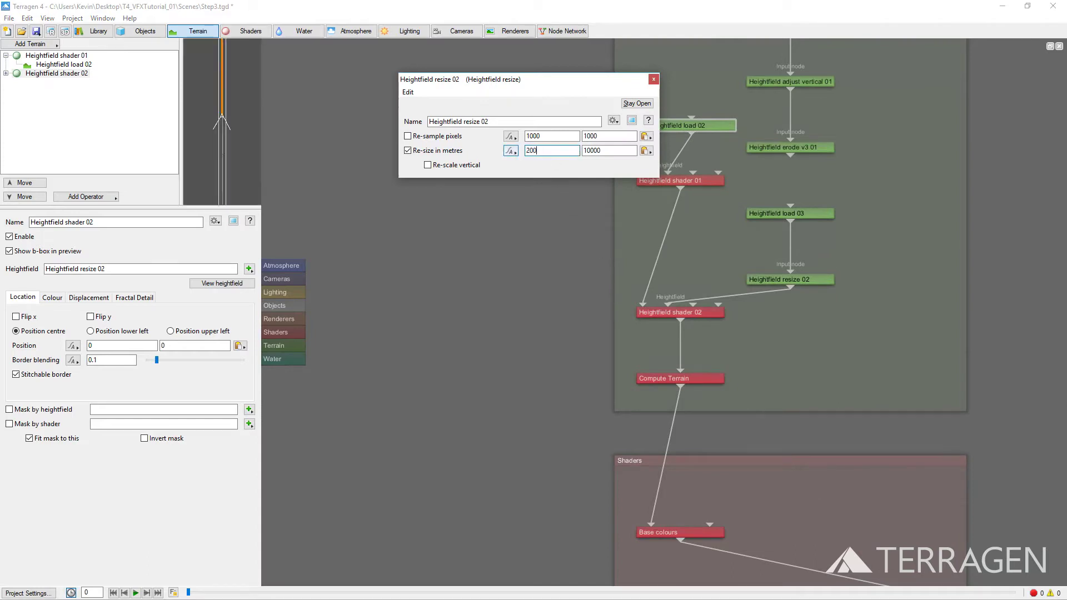
type("00")
key("Tab")
type("20000")
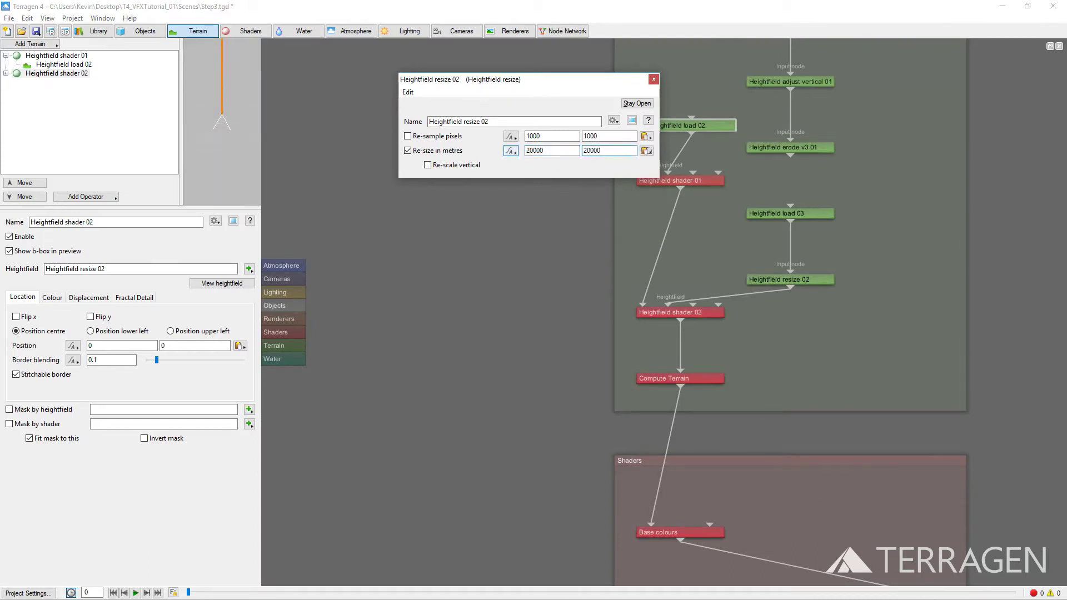
left_click(428, 165)
left_click(654, 79)
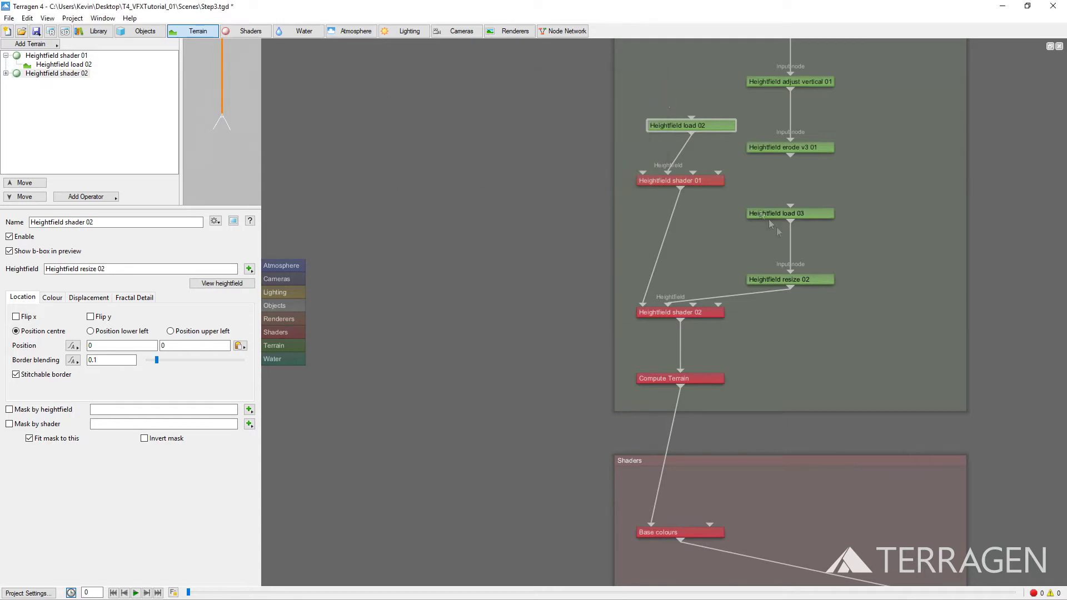
Add an adjust vertical node with height range 2182 to -142 and Multiply height off.
right_click(813, 281)
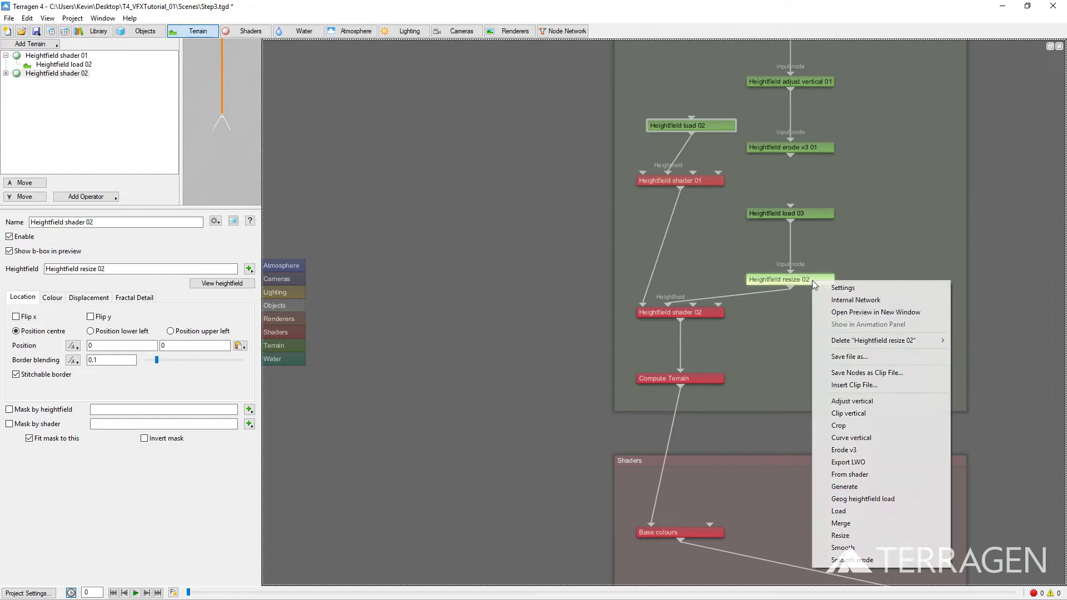
left_click(852, 401)
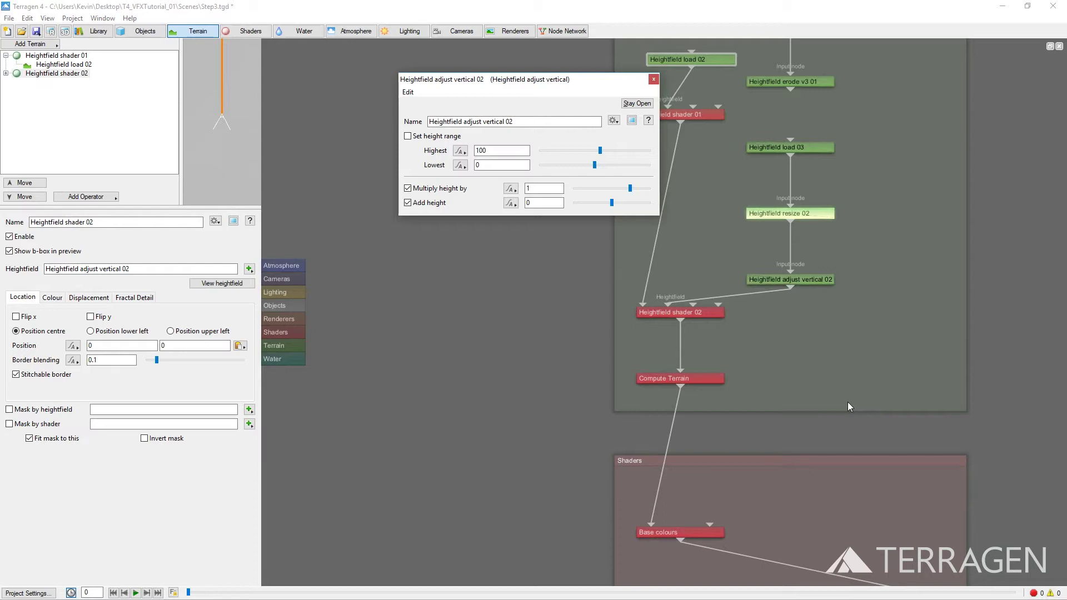
left_click_drag(525, 151, 466, 151)
type("2182")
key("Tab")
type("-142")
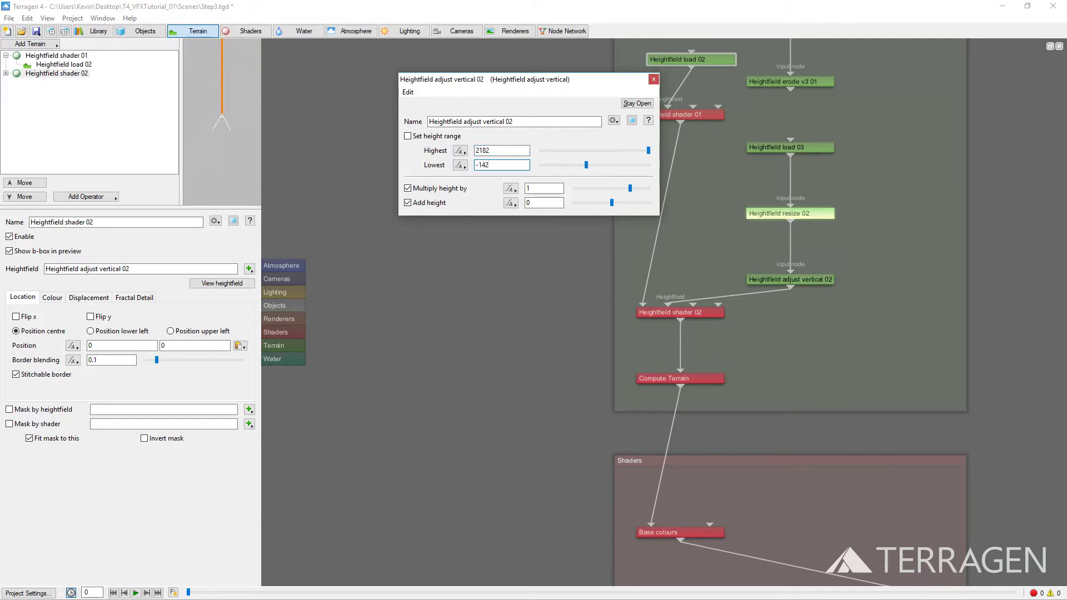
left_click(408, 137)
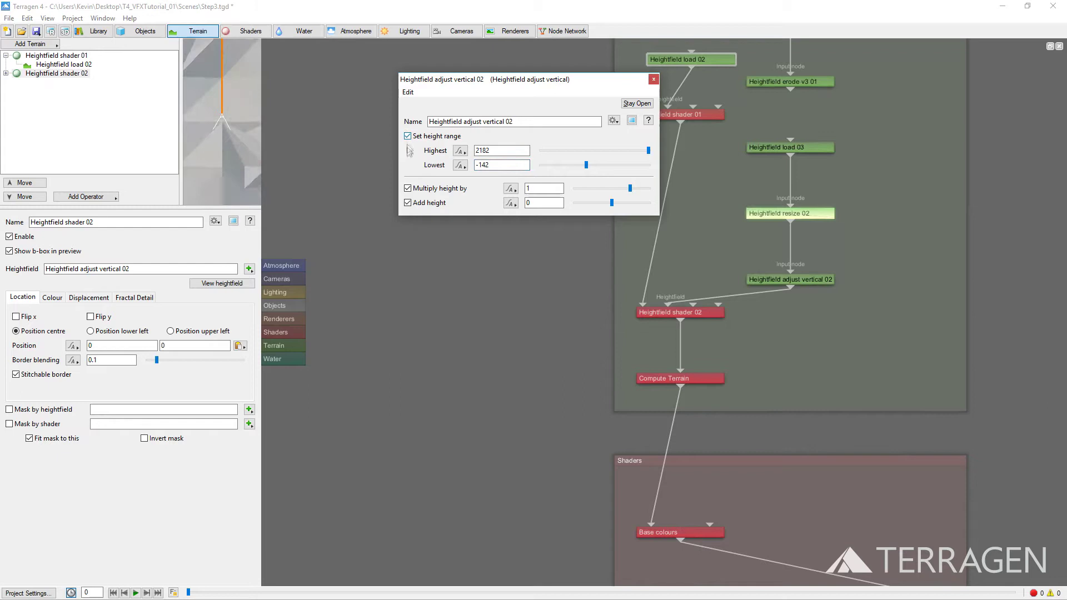
left_click(407, 188)
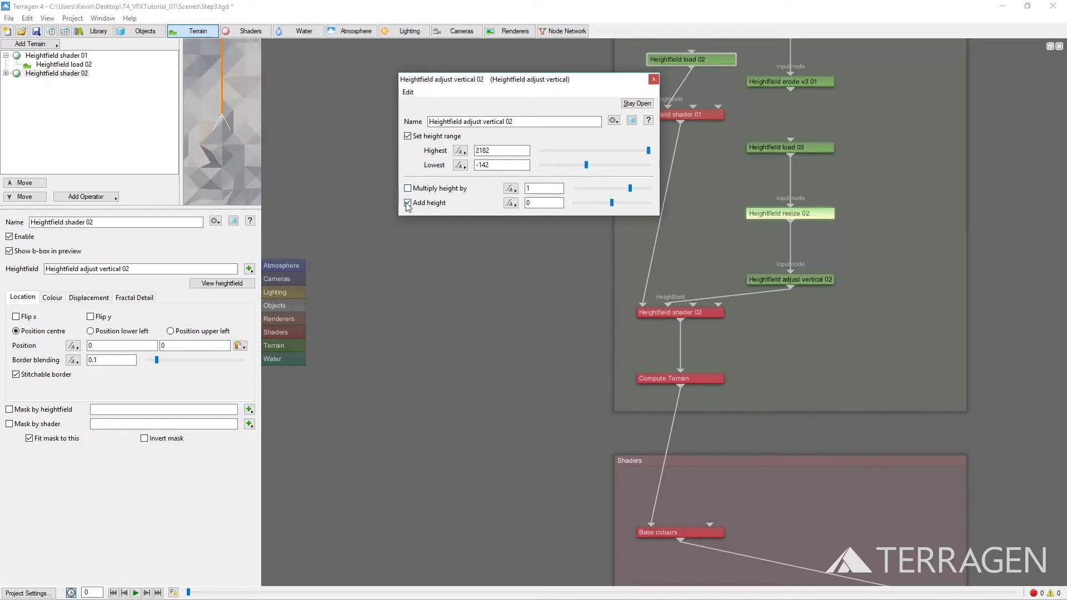
left_click(653, 80)
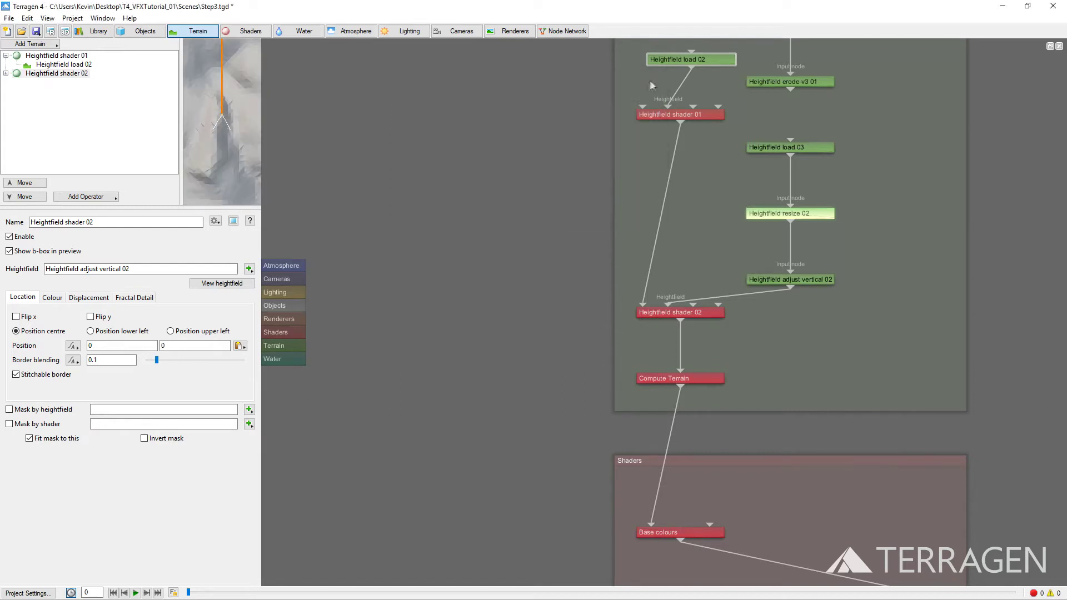
Add an Erode v3 node after Heightfield adjust vertical 02.
left_click(813, 279)
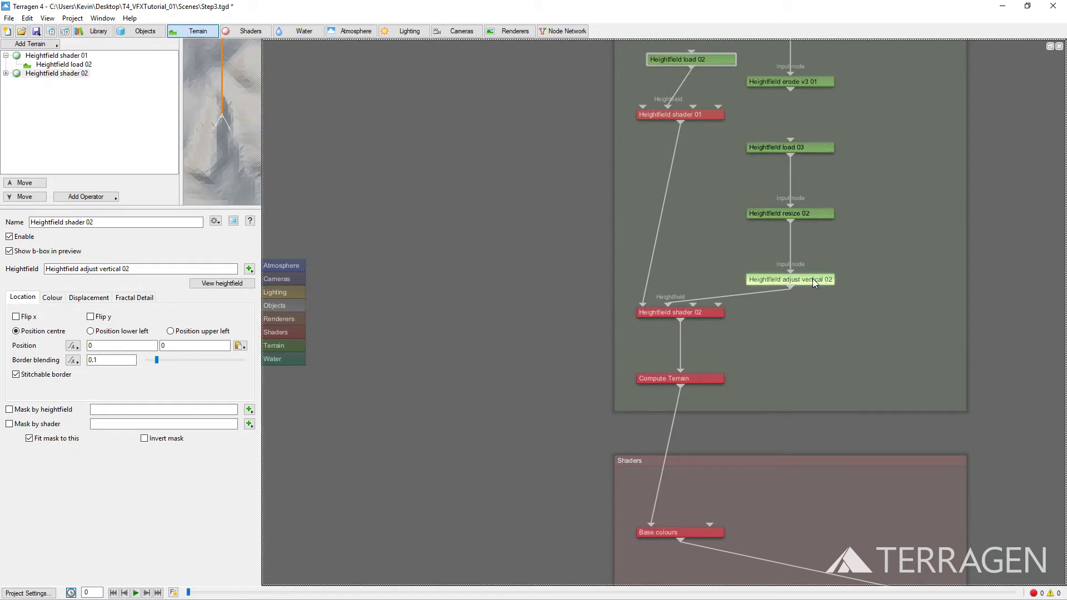
right_click(813, 279)
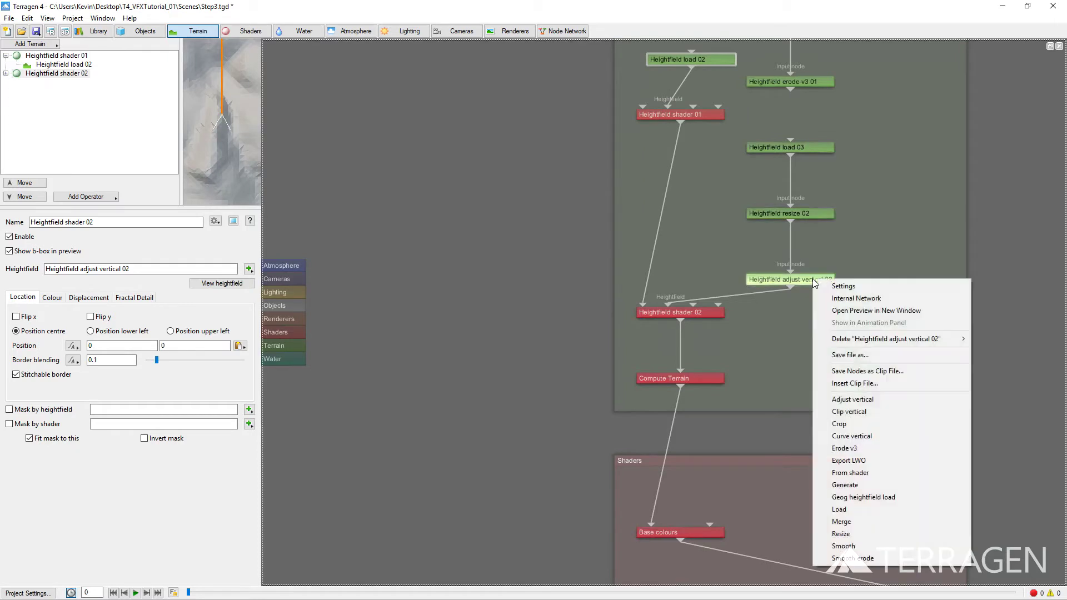
left_click(844, 449)
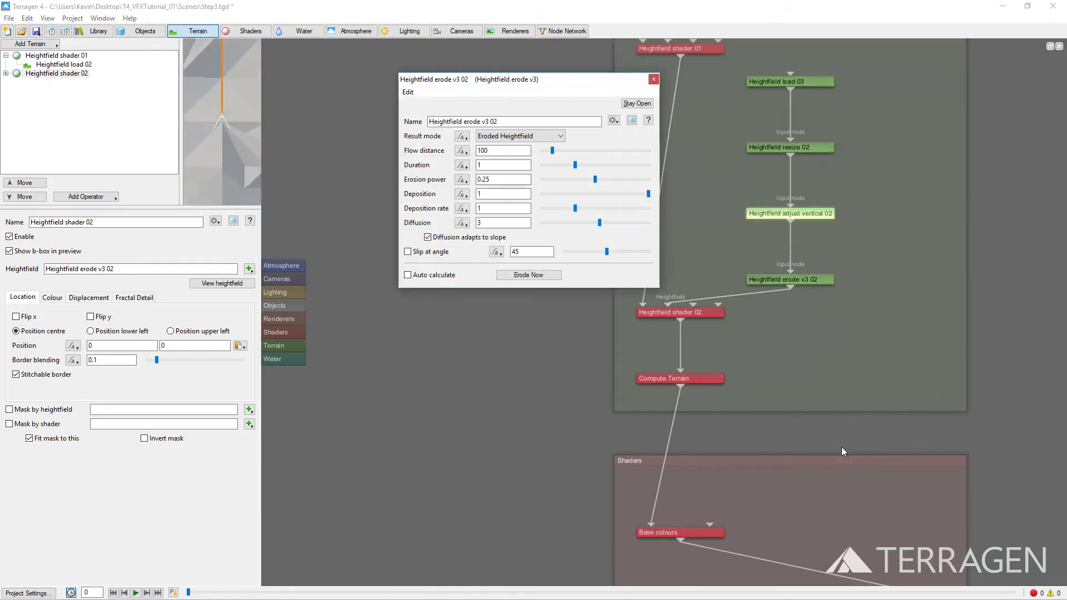
left_click(653, 79)
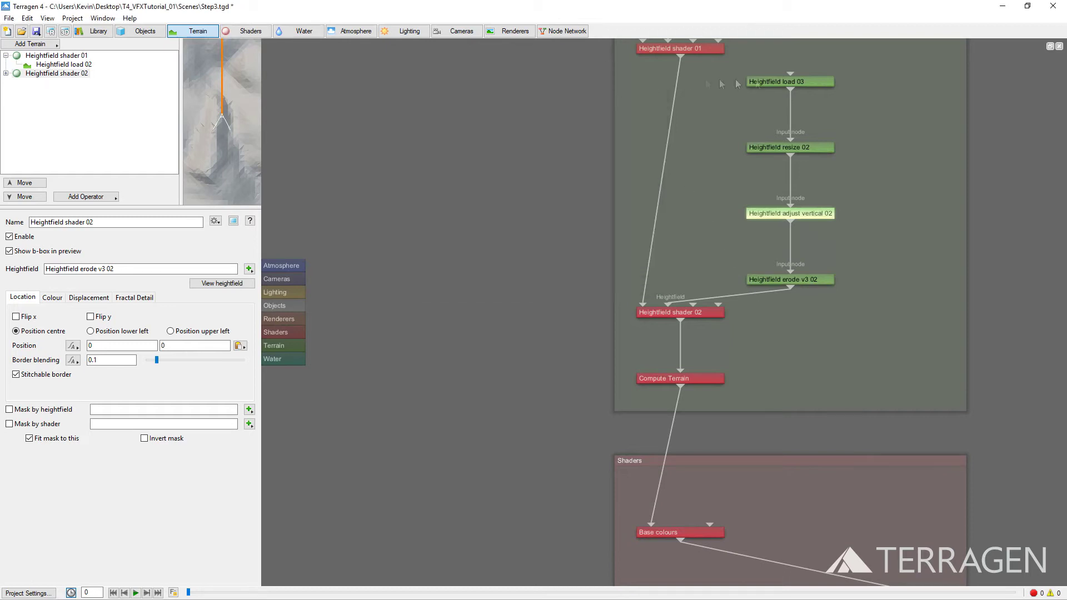
Switch the 3D preview to a top-down view and enlarge it above the node network.
left_click(1050, 46)
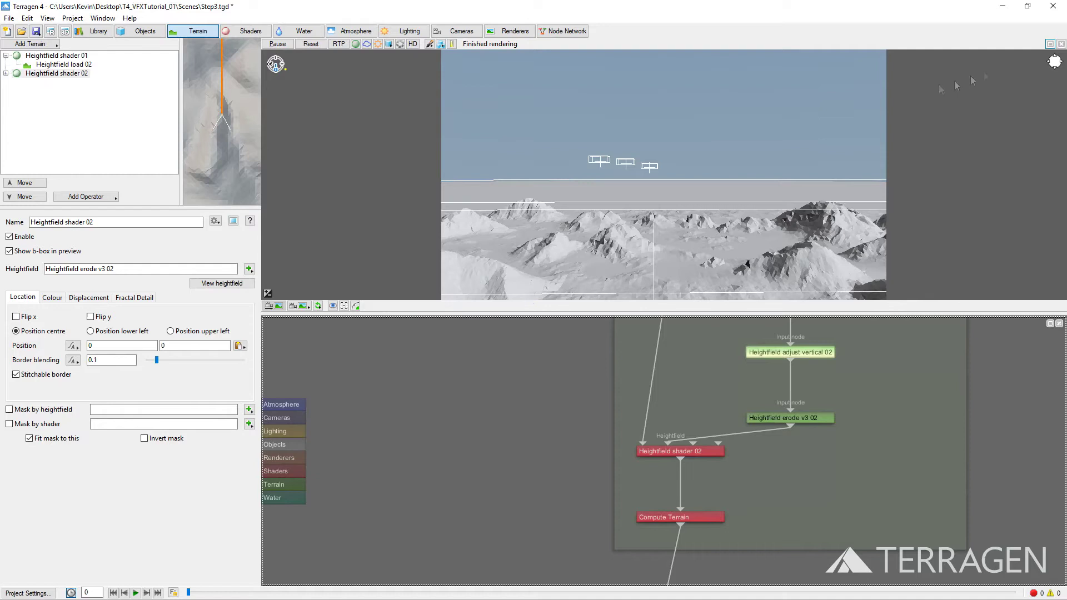
left_click(292, 306)
left_click(343, 333)
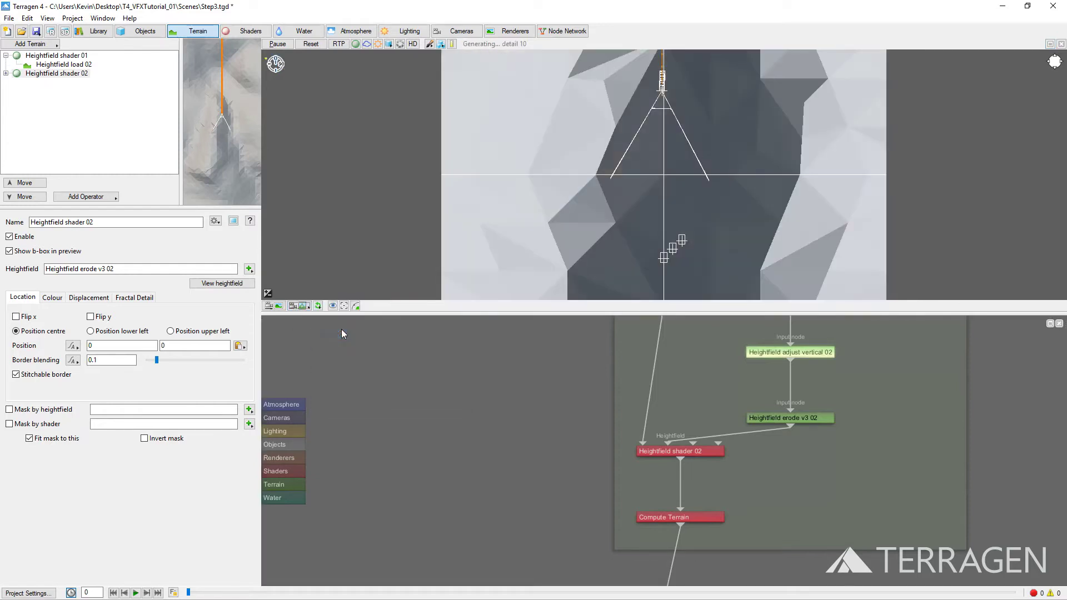
left_click_drag(447, 313, 442, 472)
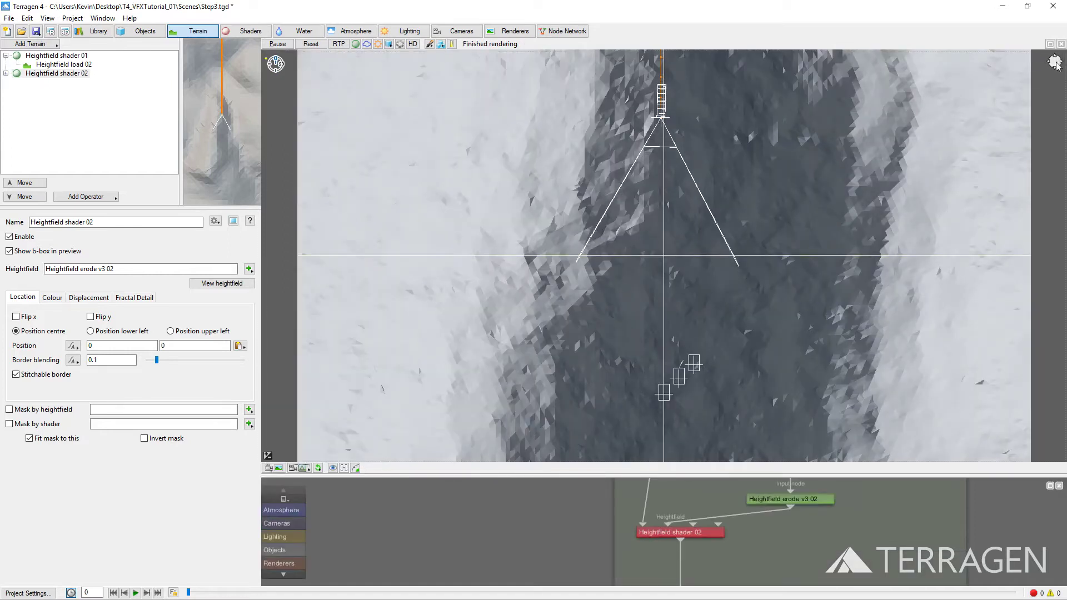
Zoom the top view out until the whole main terrain and volcano bounds are visible.
mouse_move(1055, 61)
left_click(1030, 140)
left_click(1031, 140)
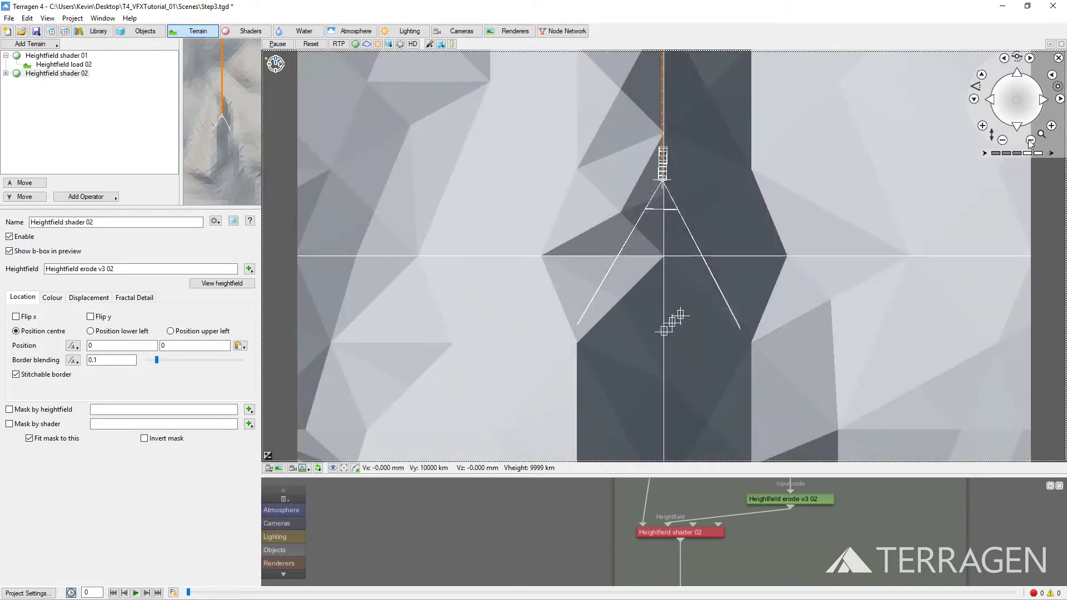
left_click(1030, 140)
left_click(1030, 140)
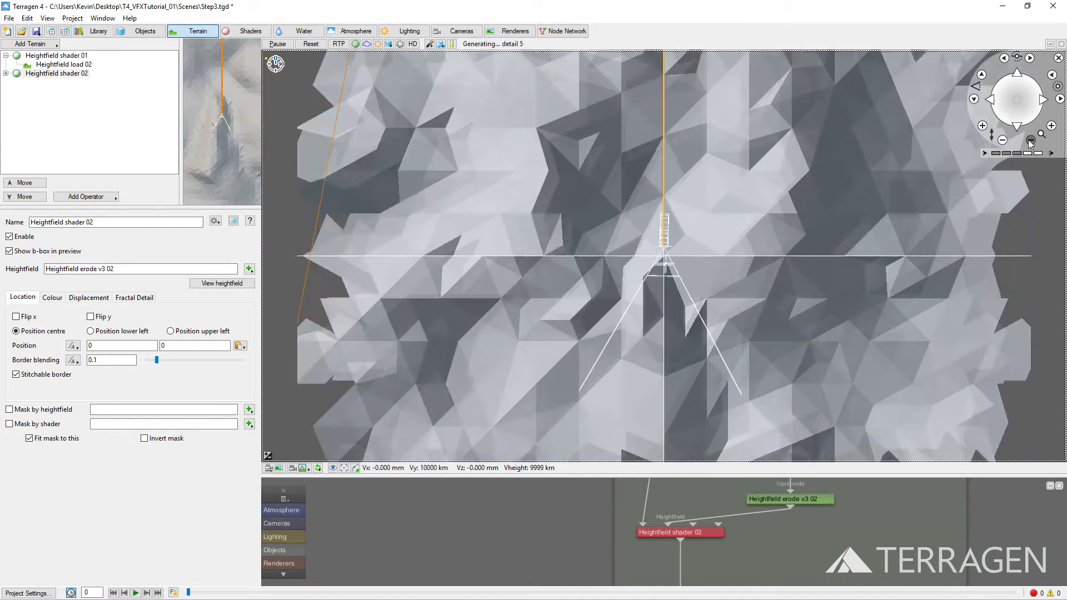
left_click(1030, 140)
left_click(1031, 140)
left_click(1030, 140)
left_click(1030, 140)
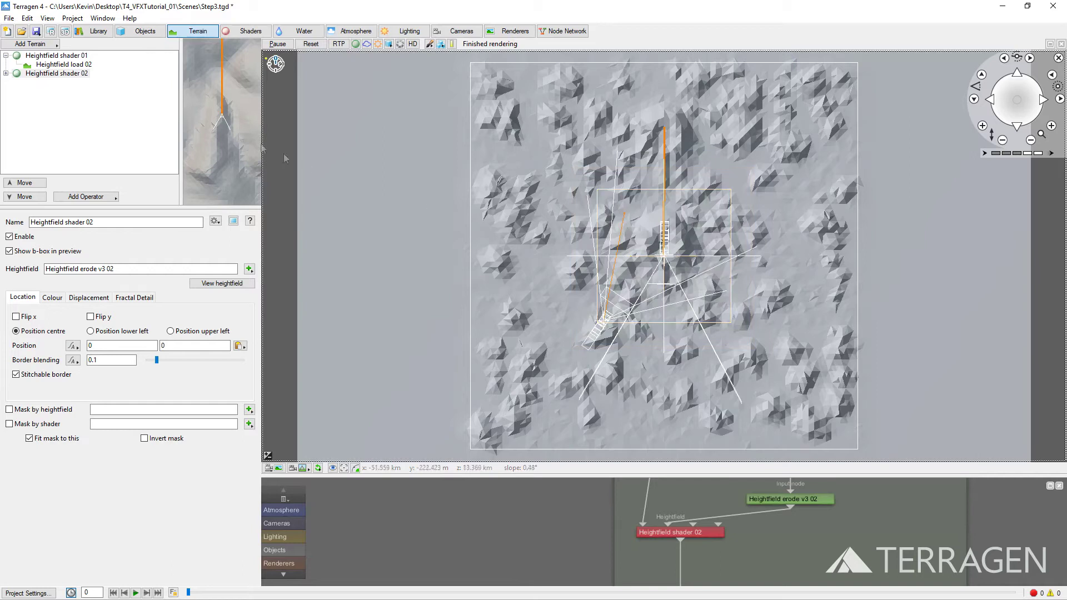
Set Heightfield shader 02's Y position to 16000.
left_click(5, 73)
left_click(50, 74)
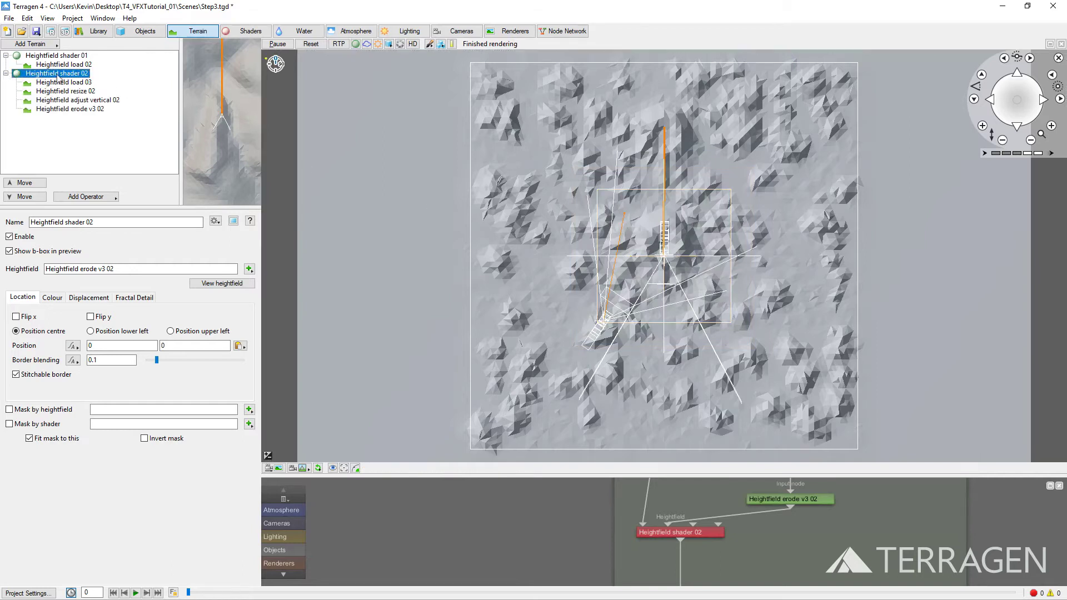
double_click(177, 345)
type("16000")
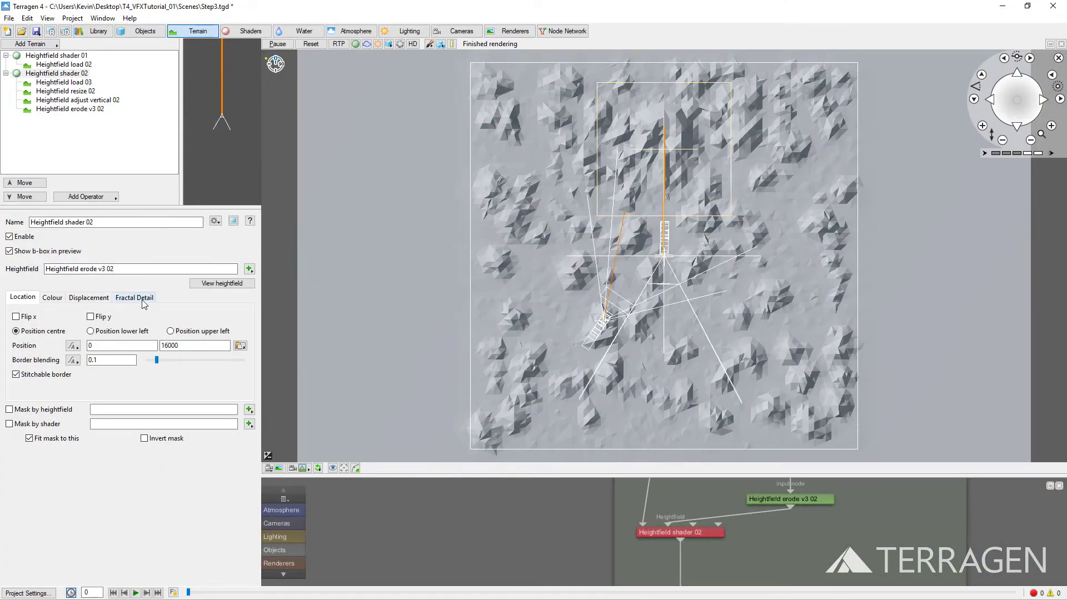
Disable fractal detail on Heightfield shader 02 and view through the Erosion Camera at frame 1.
left_click(140, 301)
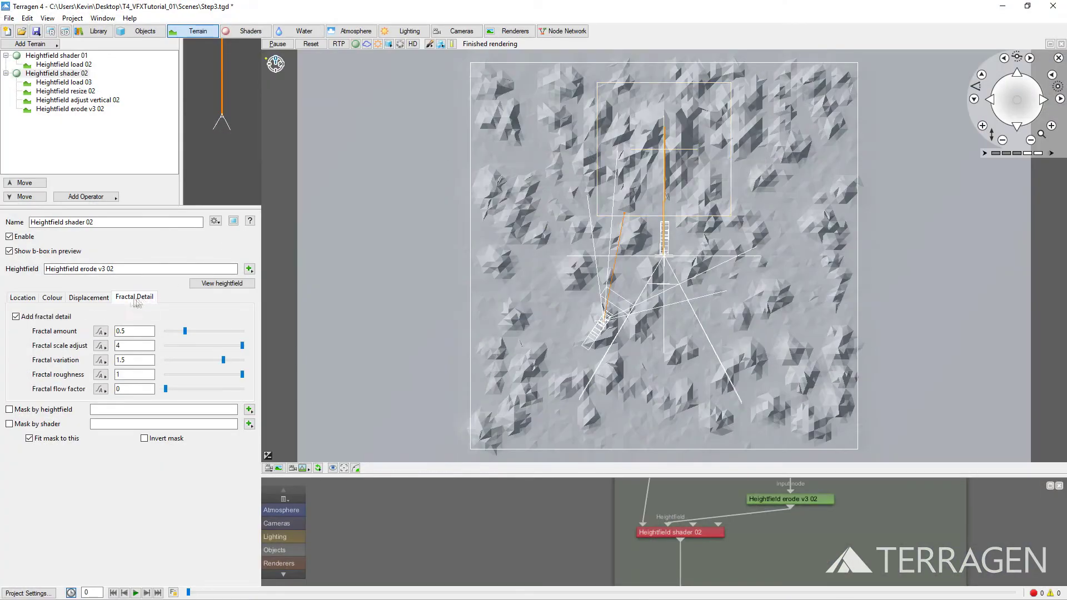
left_click(50, 319)
left_click(303, 468)
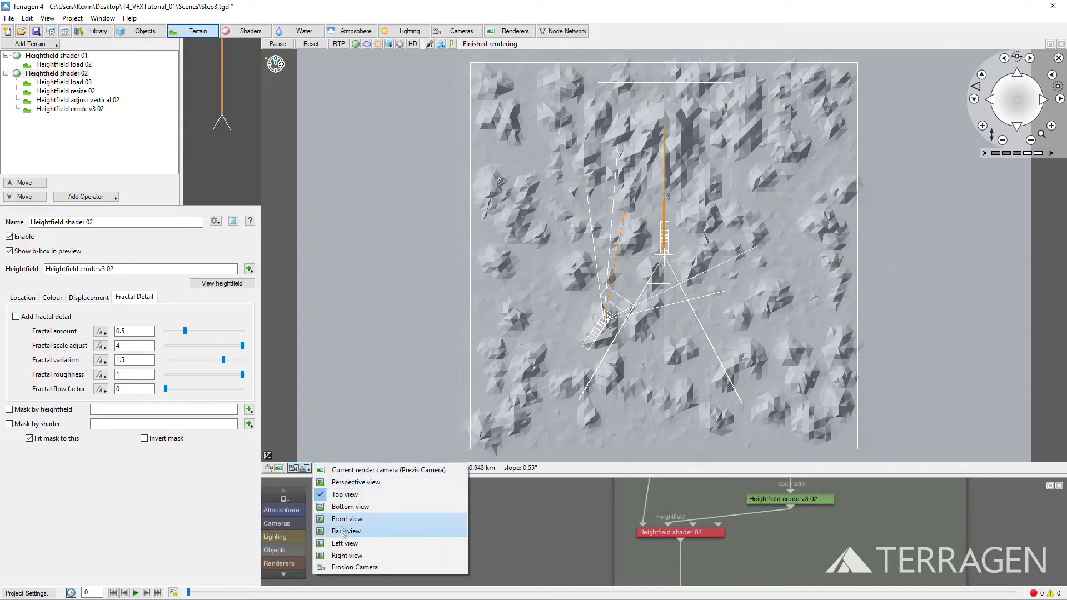
left_click(340, 567)
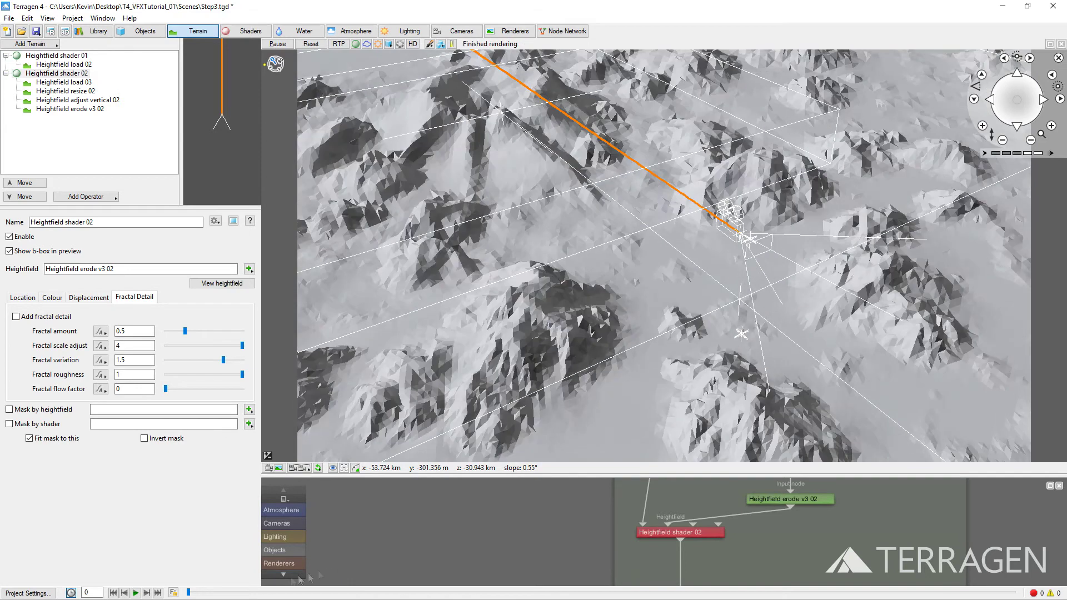
left_click(146, 593)
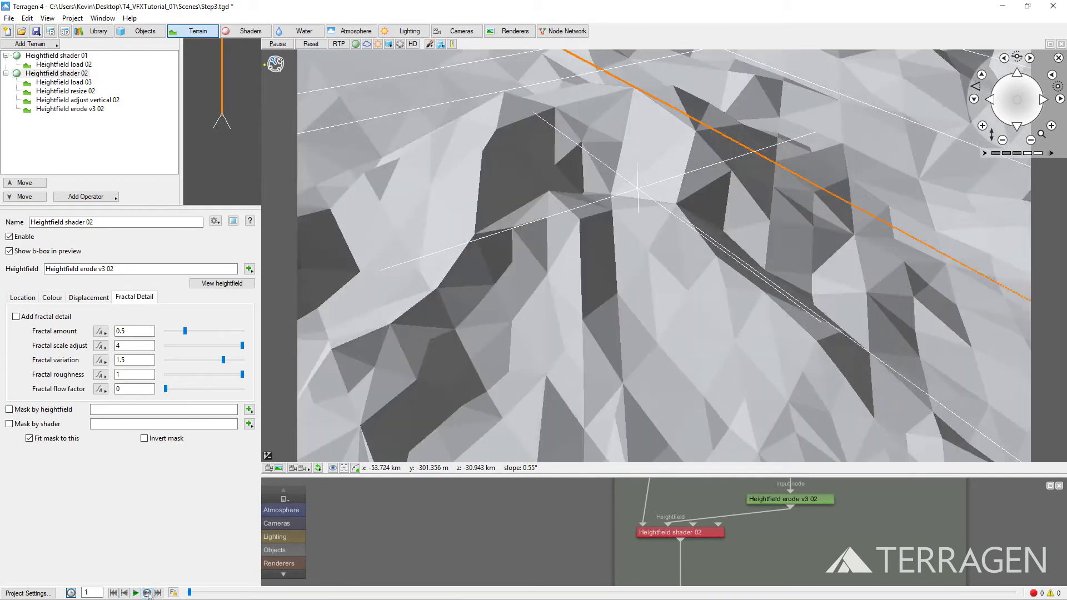
Run Erode Now on Heightfield erode v3 02.
left_click(71, 109)
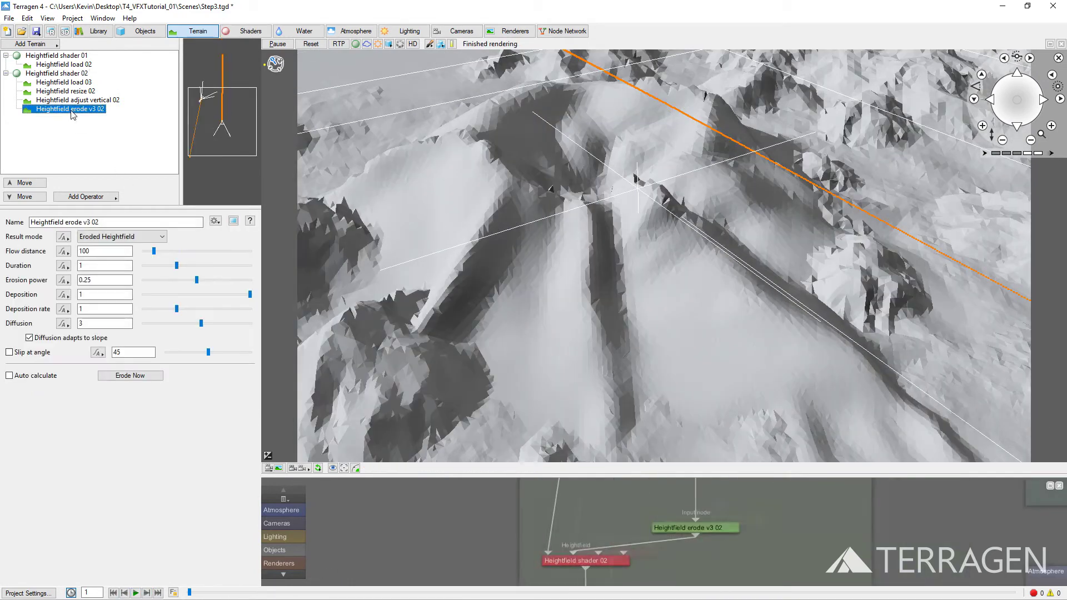
left_click(137, 376)
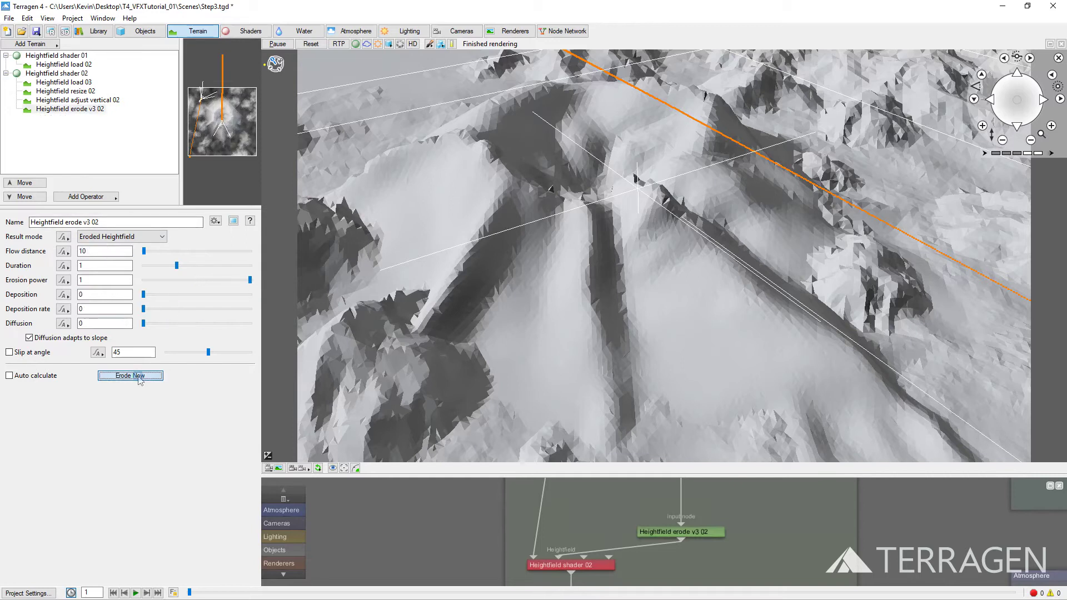
left_click(140, 380)
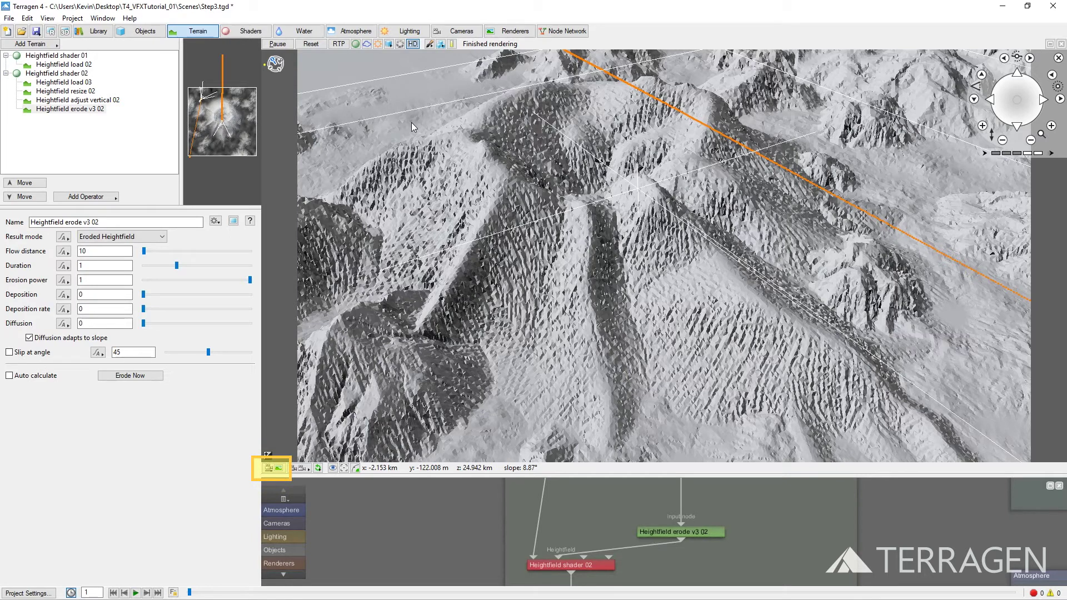
Render a test image of the eroded volcano with the Render 02 - Erosion renderer.
left_click(506, 32)
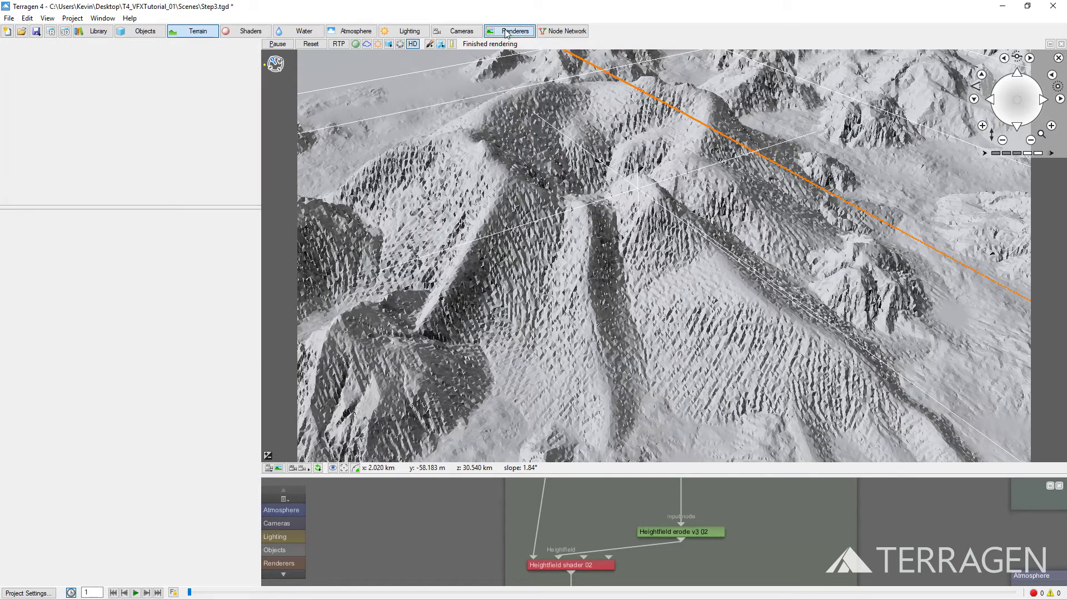
left_click(72, 65)
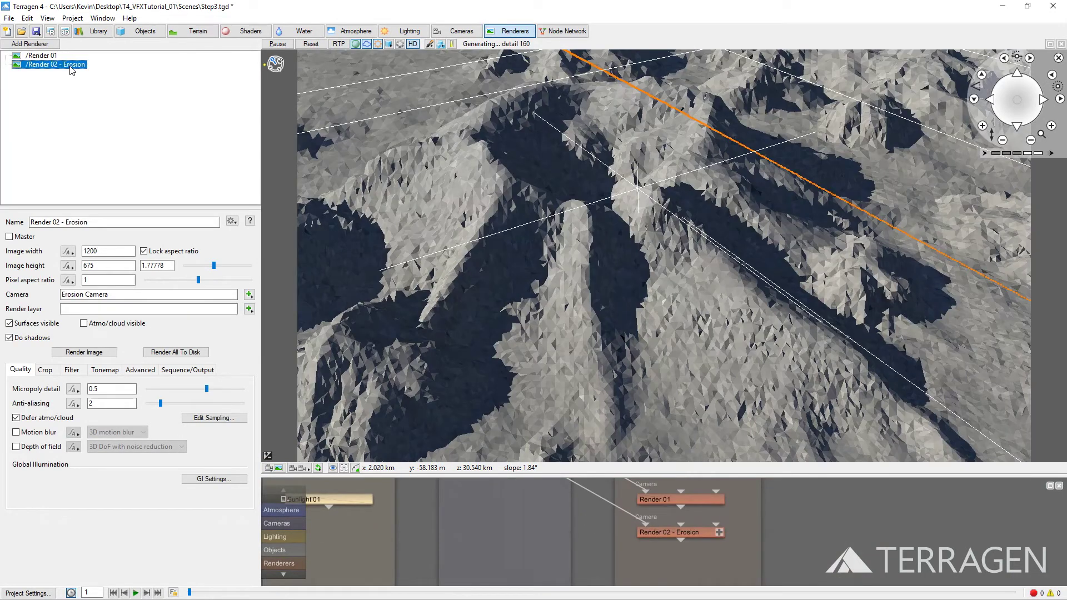
left_click(72, 355)
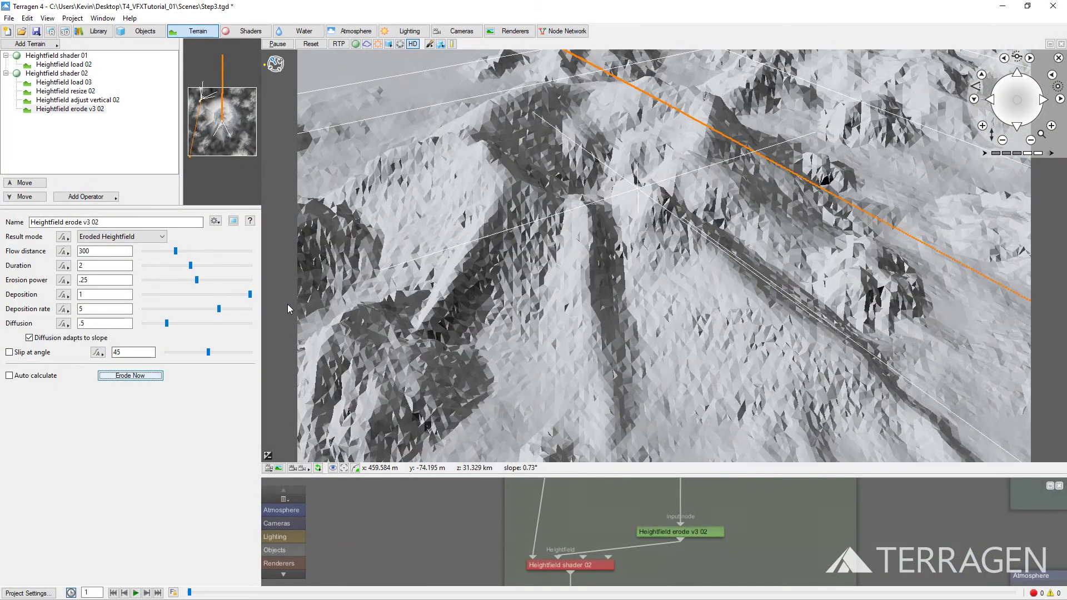
Re-run the erosion and save the eroded heightfield over HFVolcano_1.ter.
key("space")
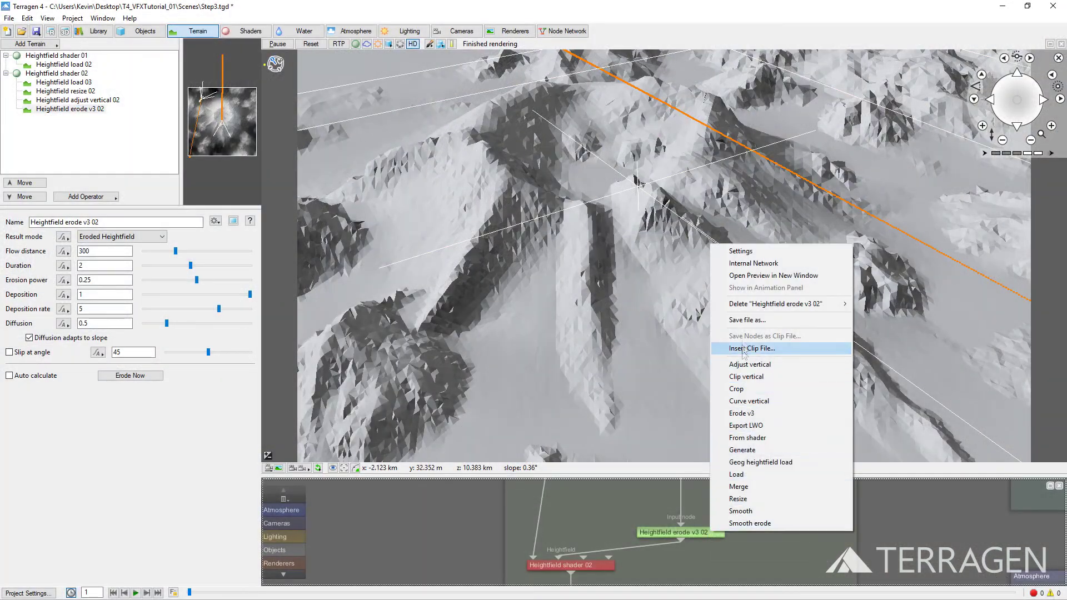
left_click(747, 320)
left_click(185, 124)
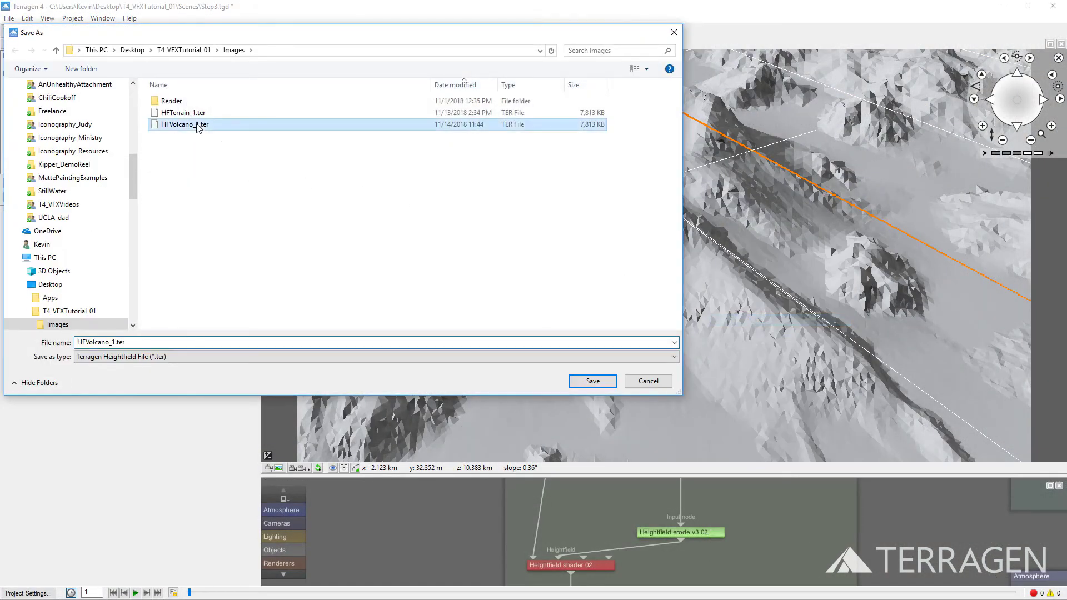
left_click(593, 382)
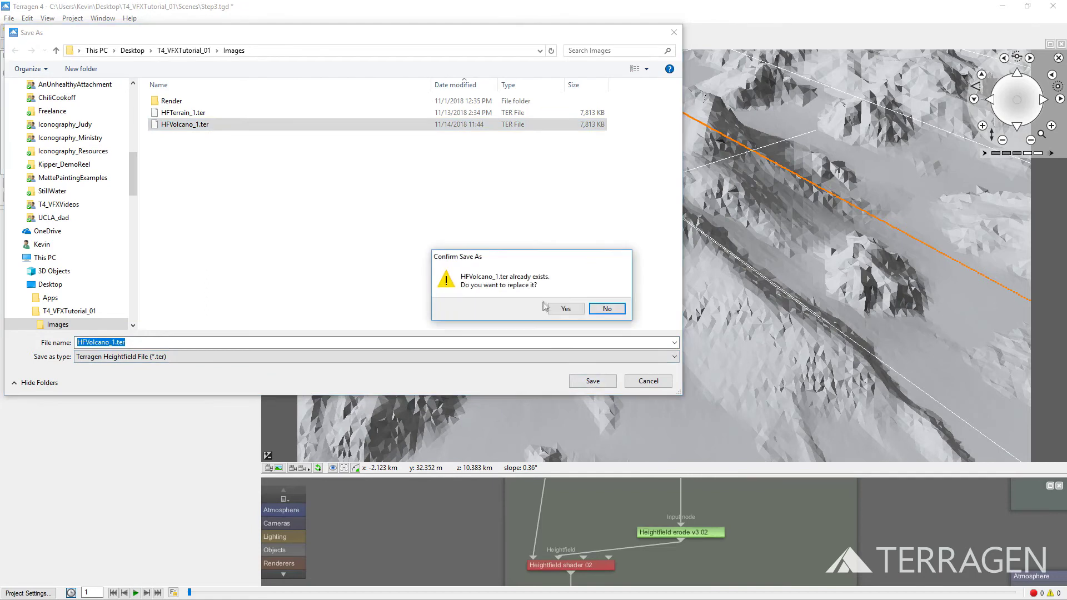
left_click(565, 309)
Create a heightfield load node reading HFVolcano_1.ter and wire it into Heightfield shader 02.
right_click(752, 510)
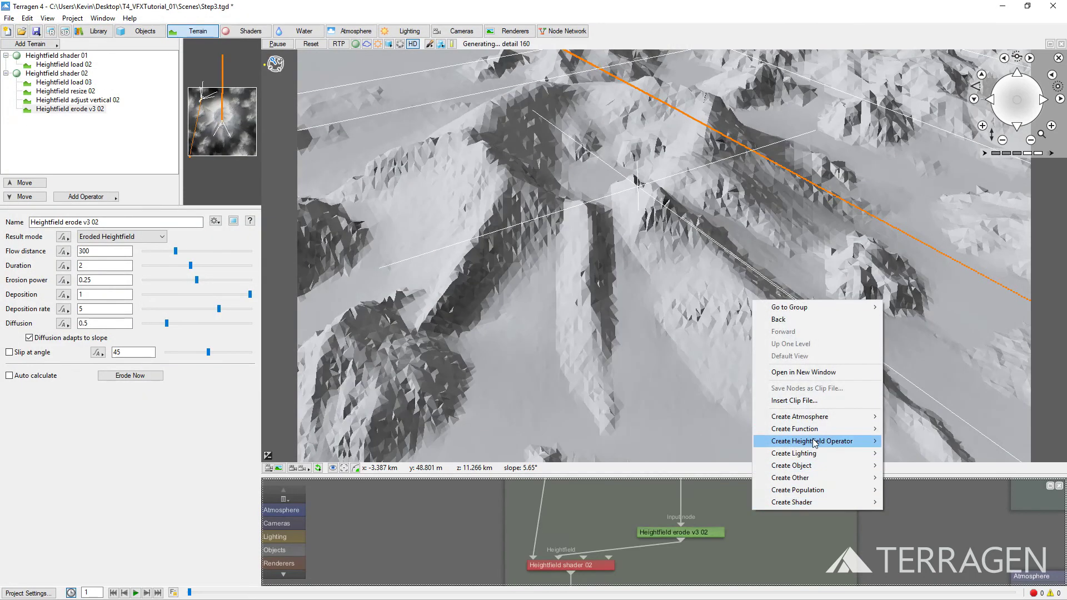
mouse_move(814, 443)
left_click(922, 396)
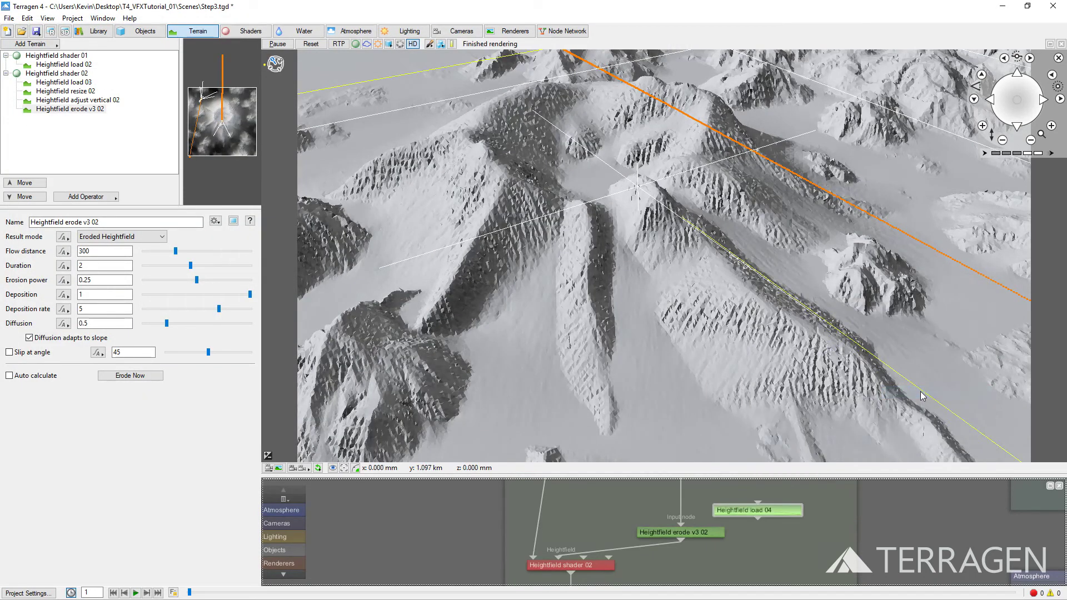
double_click(758, 510)
left_click(649, 145)
left_click(717, 146)
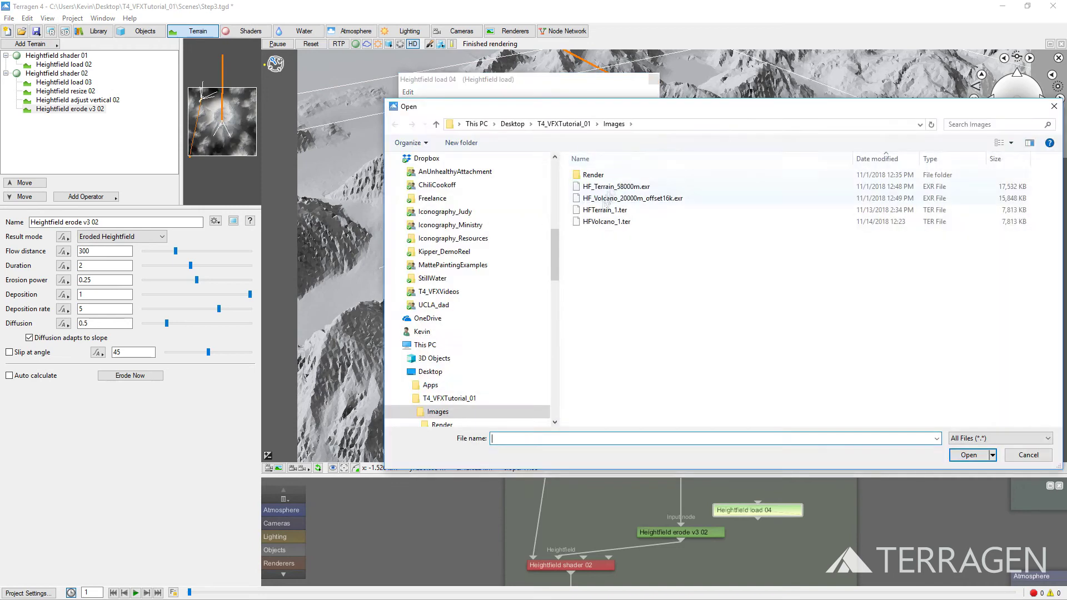
left_click(607, 222)
left_click(969, 454)
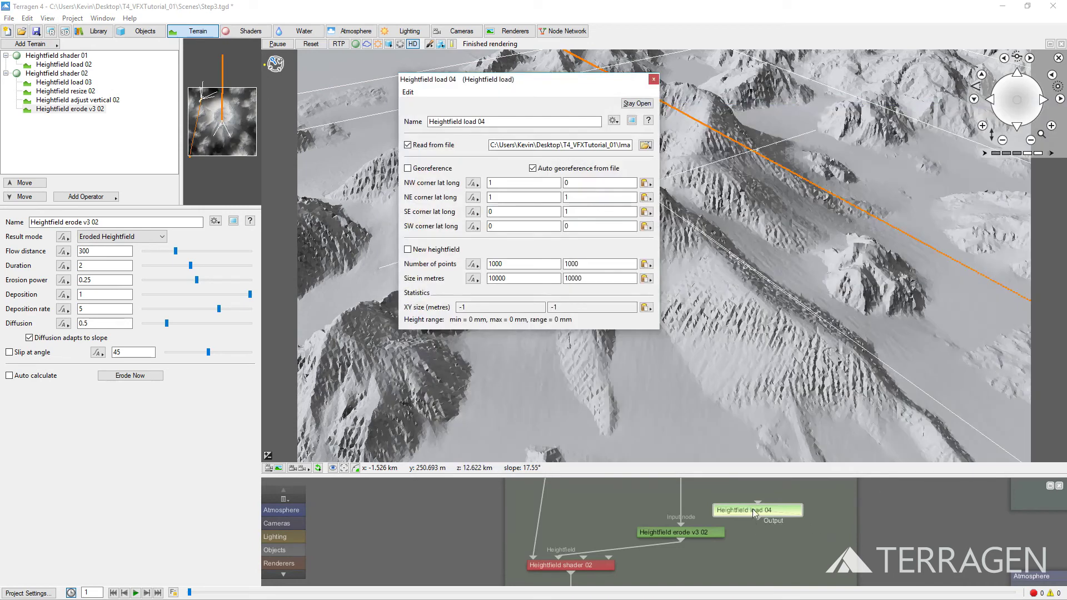
left_click_drag(754, 512, 557, 556)
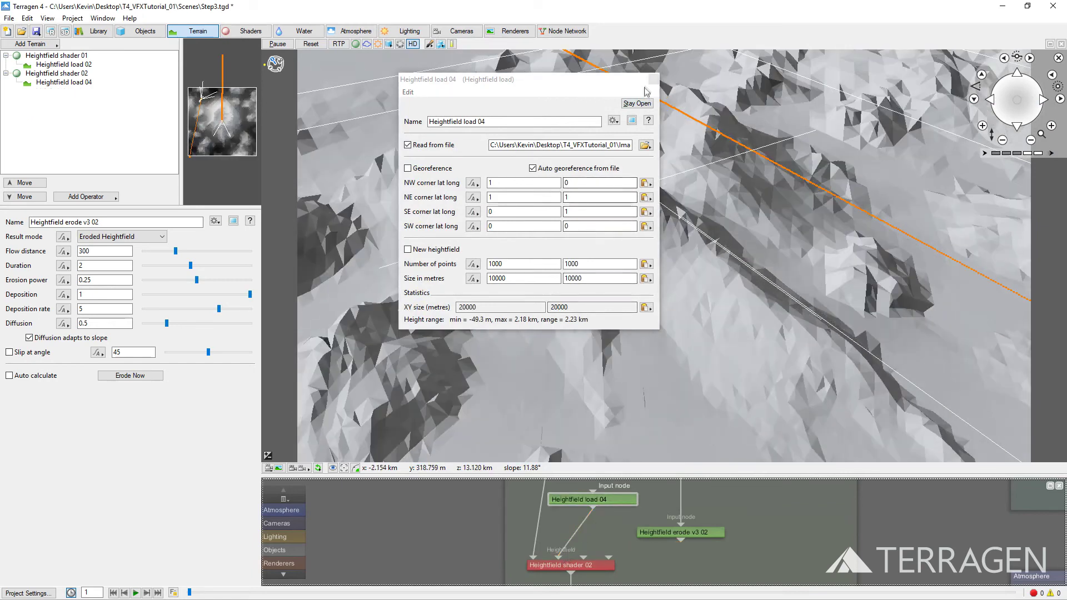
left_click(653, 79)
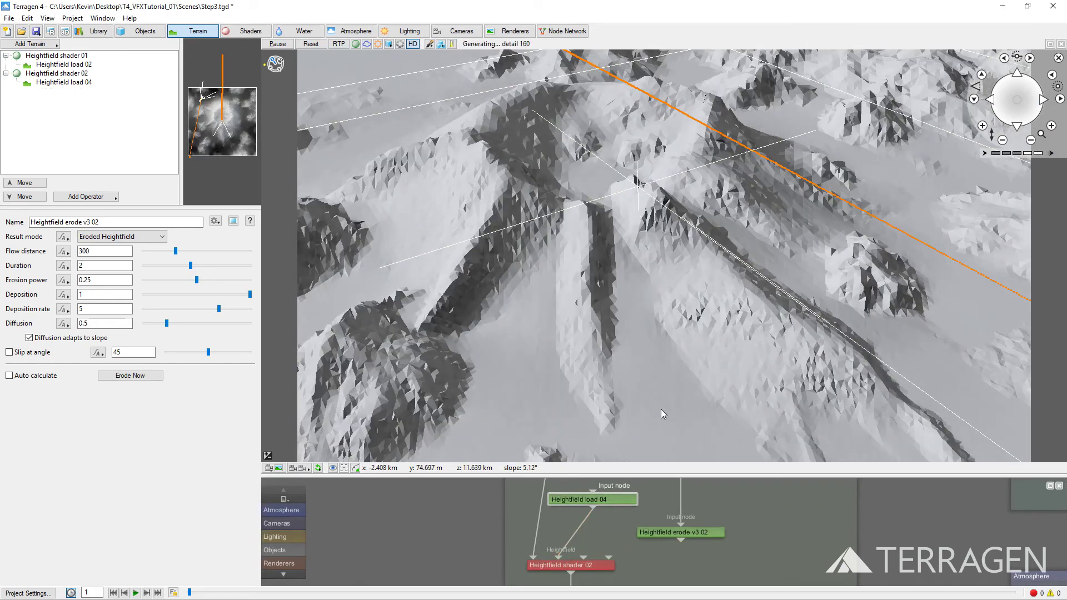